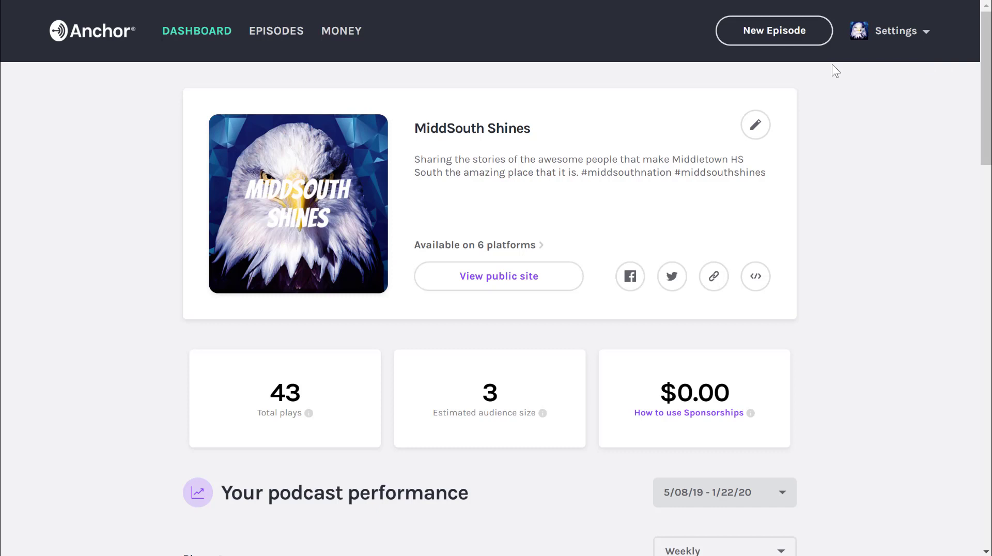
Step: Start a new episode and browse the audio library to the Jake and Tim Episode 1, 2 and 3 clips
left_click(770, 37)
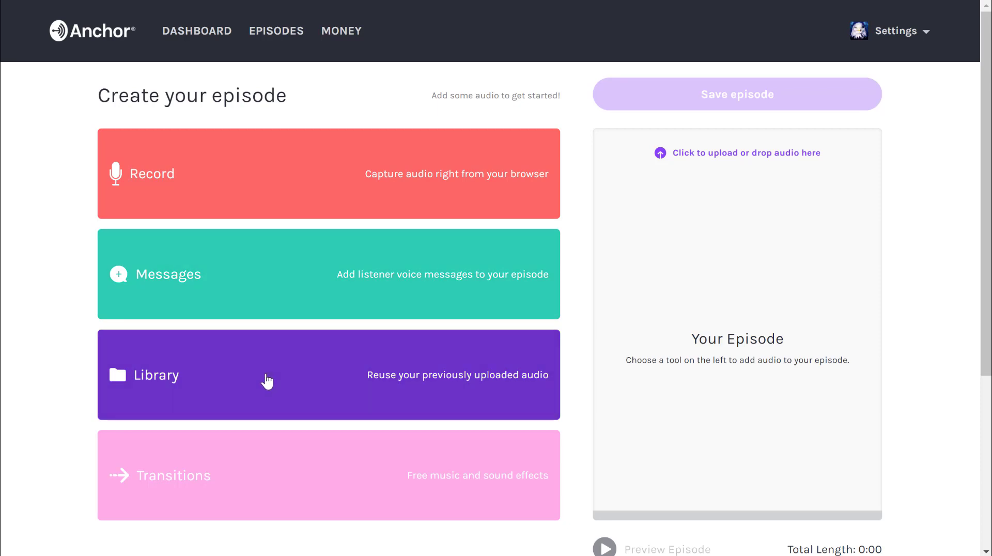
left_click(268, 381)
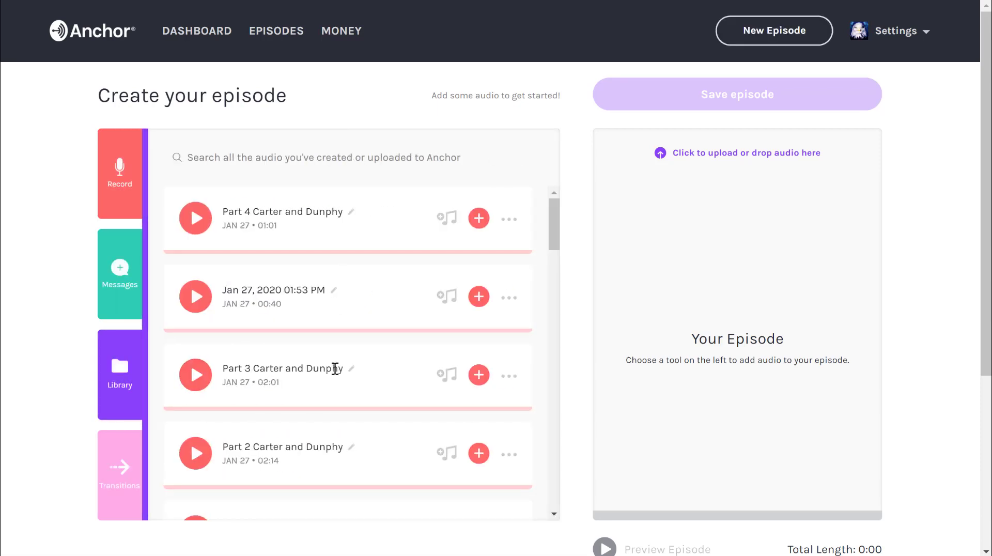
scroll(335, 369, "down", 8)
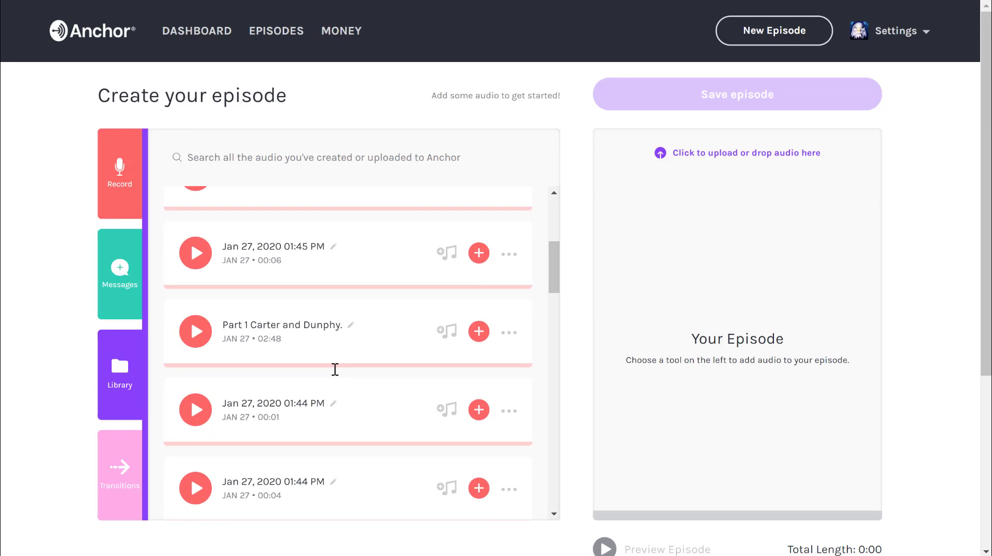
scroll(335, 369, "down", 8)
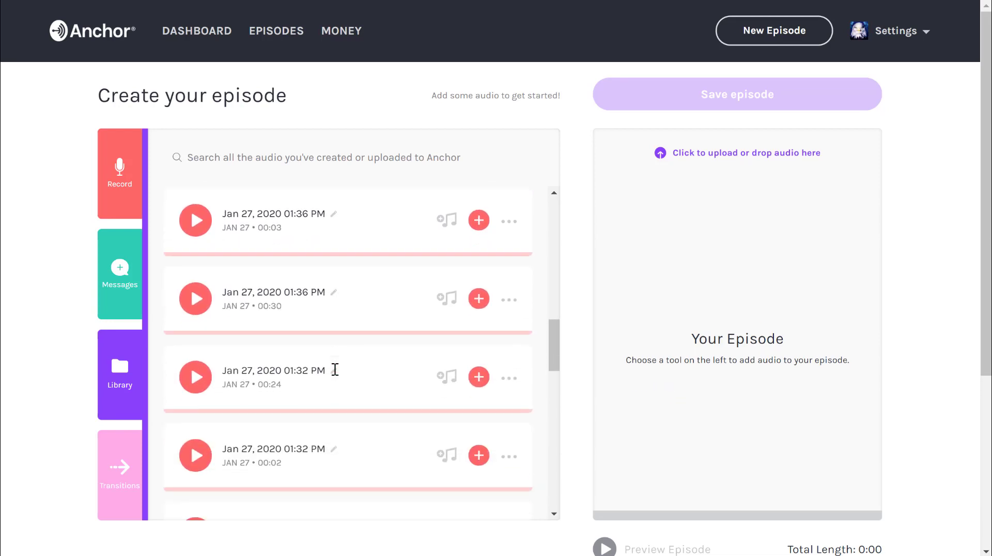
scroll(335, 369, "down", 6)
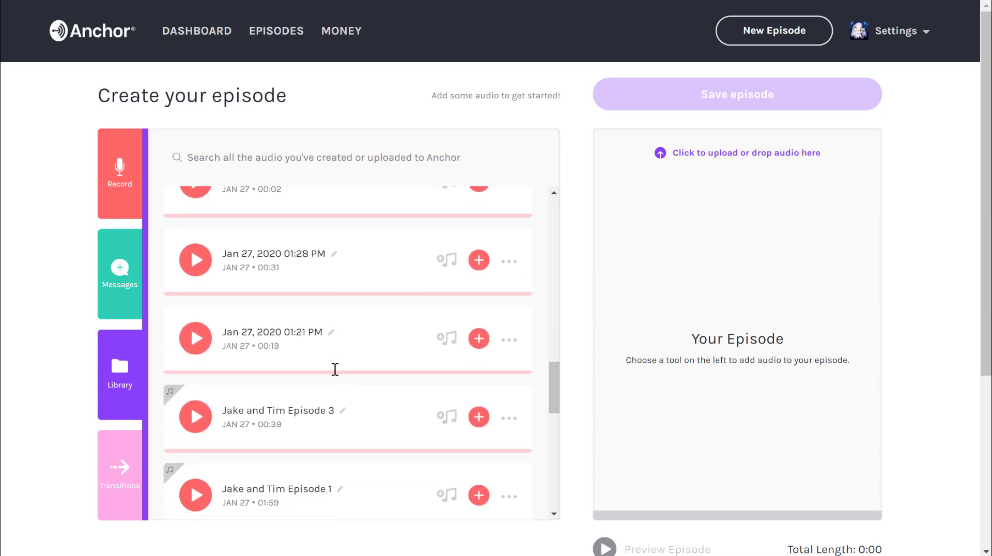
scroll(334, 369, "down", 3)
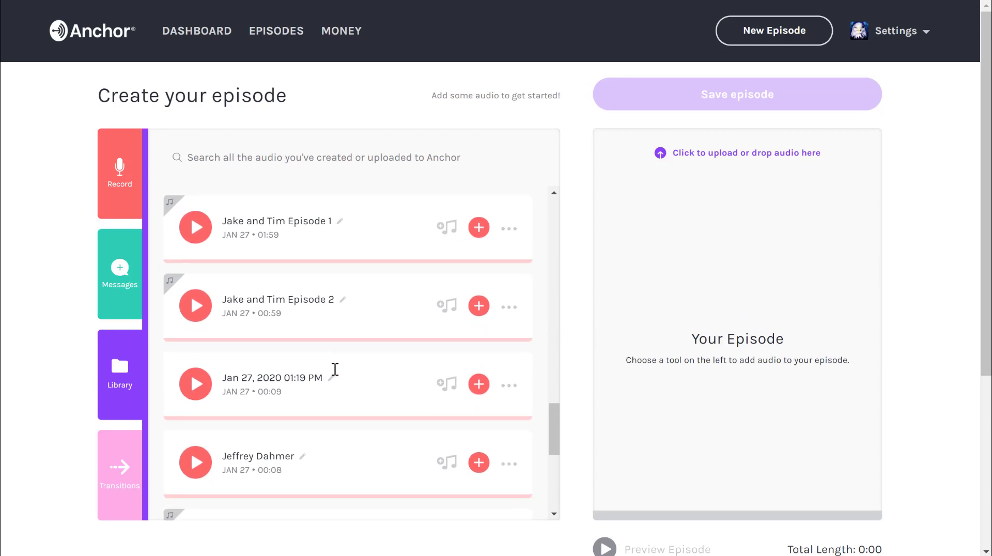
scroll(335, 369, "up", 1)
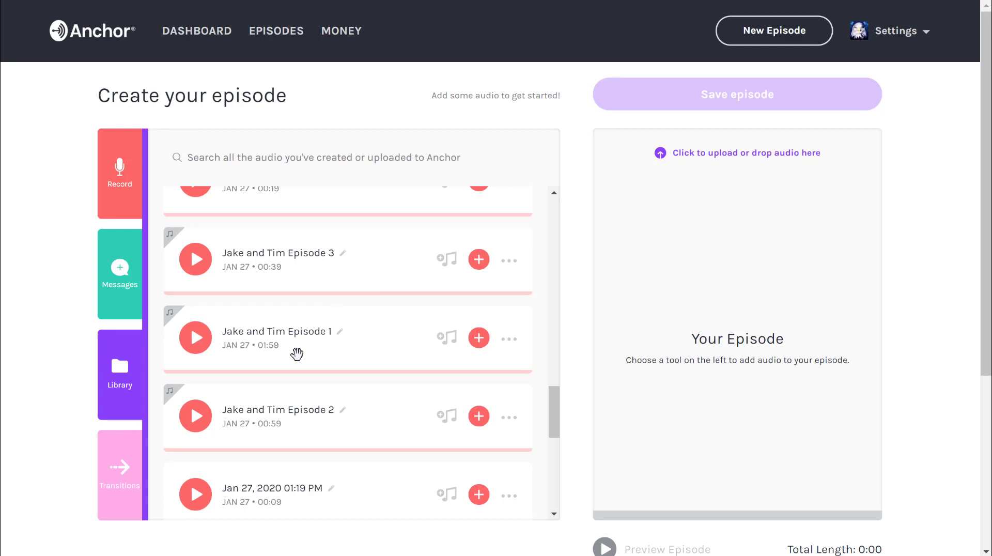
Step: Add Jake and Tim Episode 1, 2 and 3 to the episode in that order, totalling 3m 38s
left_click_drag(297, 354, 665, 216)
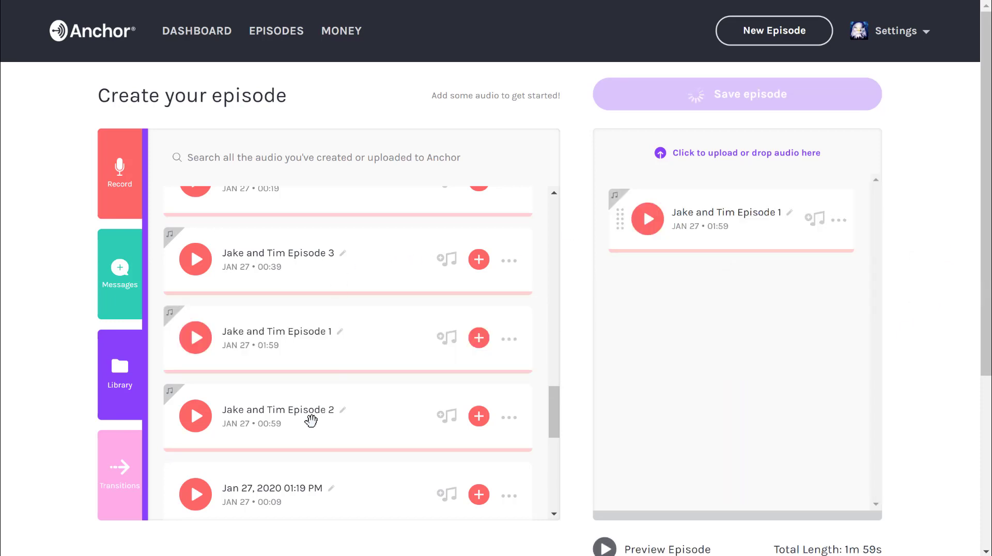
left_click_drag(310, 422, 734, 305)
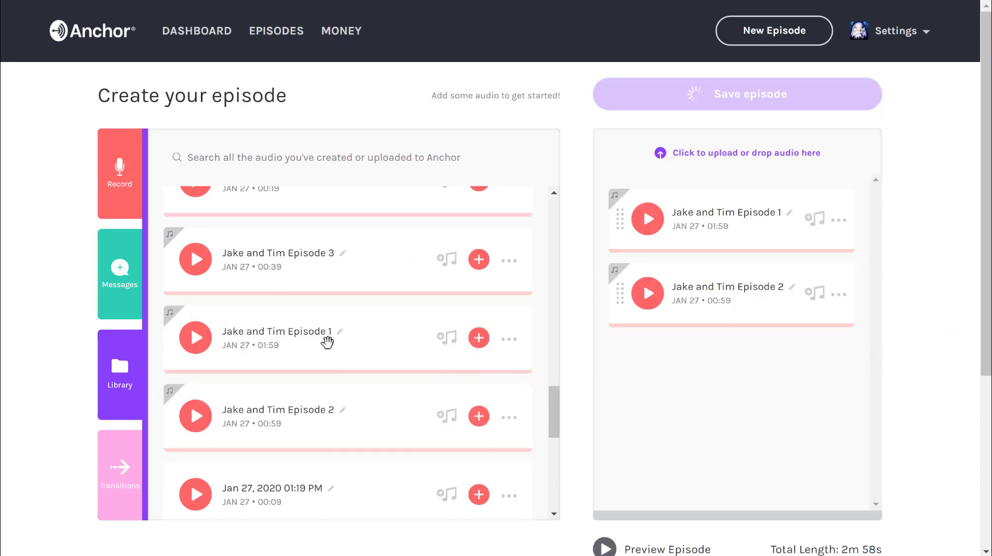
left_click_drag(358, 259, 396, 280)
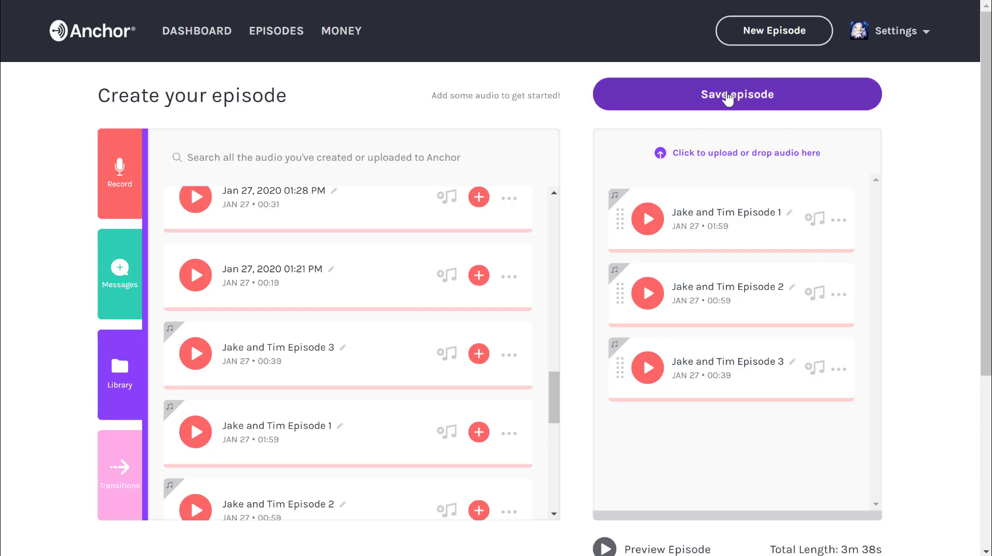
Step: Save the audio, title the episode 'Jake and Tim Serial Killer Episode' and describe it as a class Serial Killer Project
left_click(728, 98)
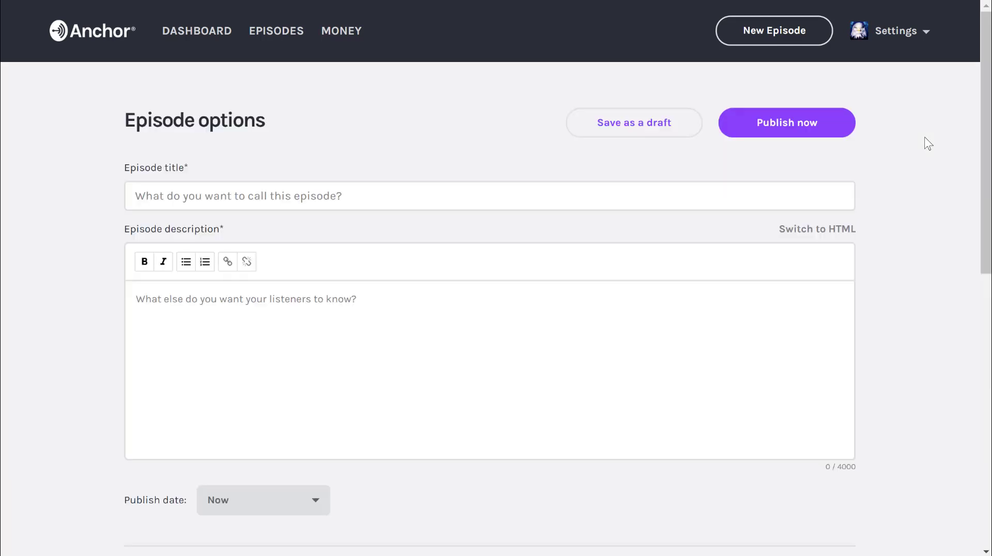
left_click(313, 193)
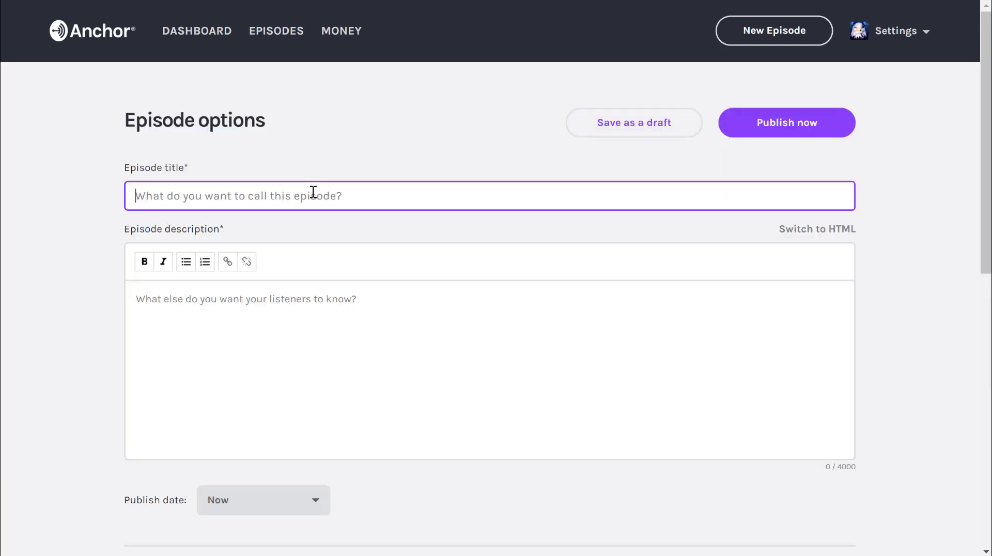
type("Jake an")
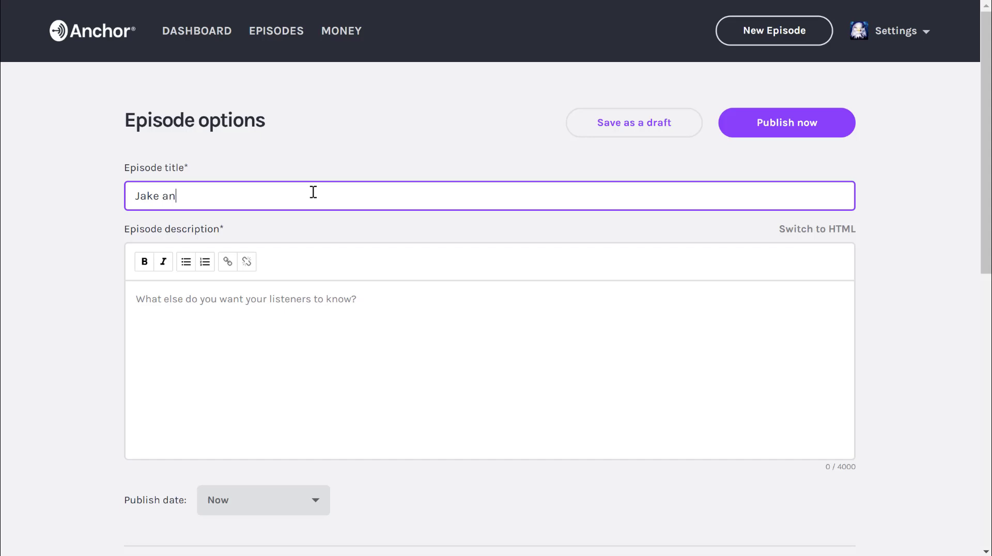
type("d Tim Serial Killer Episode")
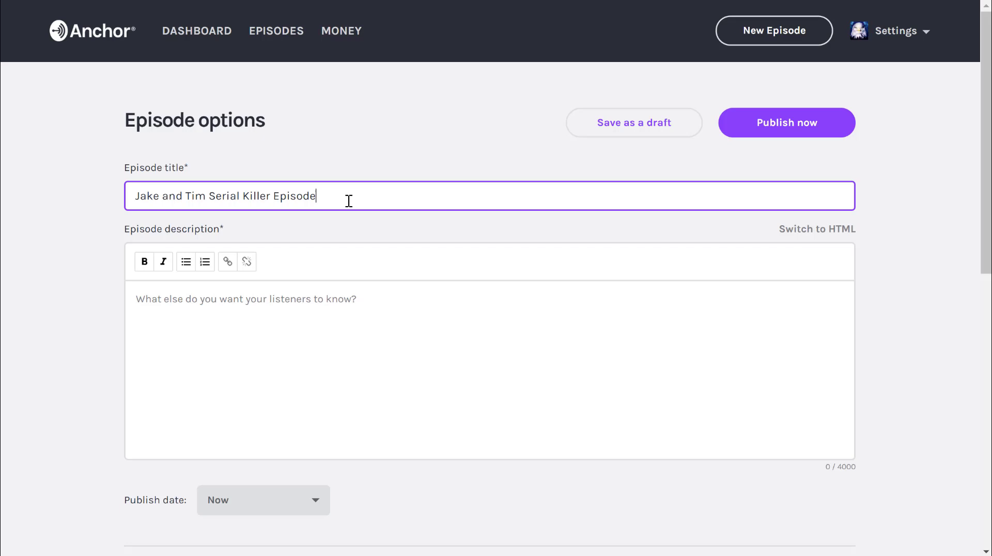
left_click(272, 305)
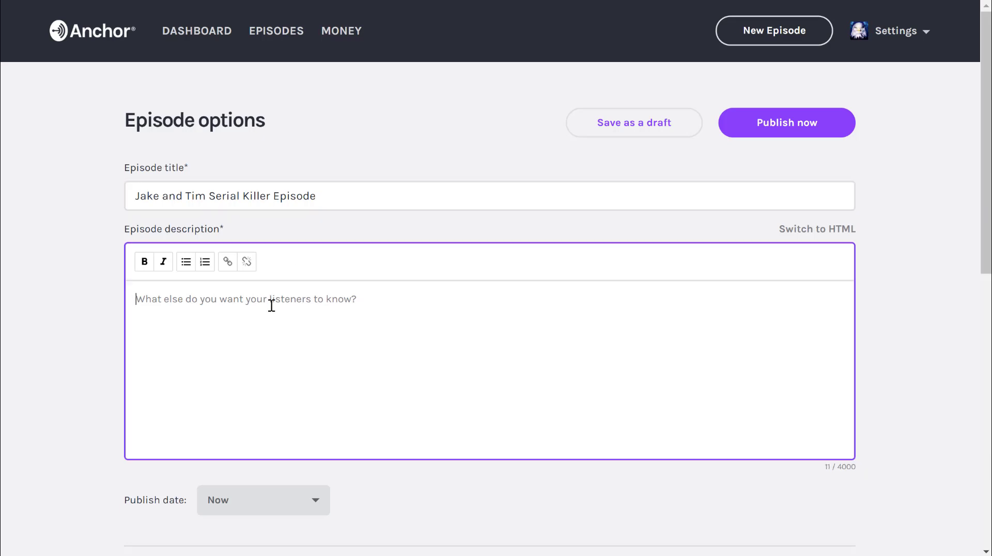
type("Seri")
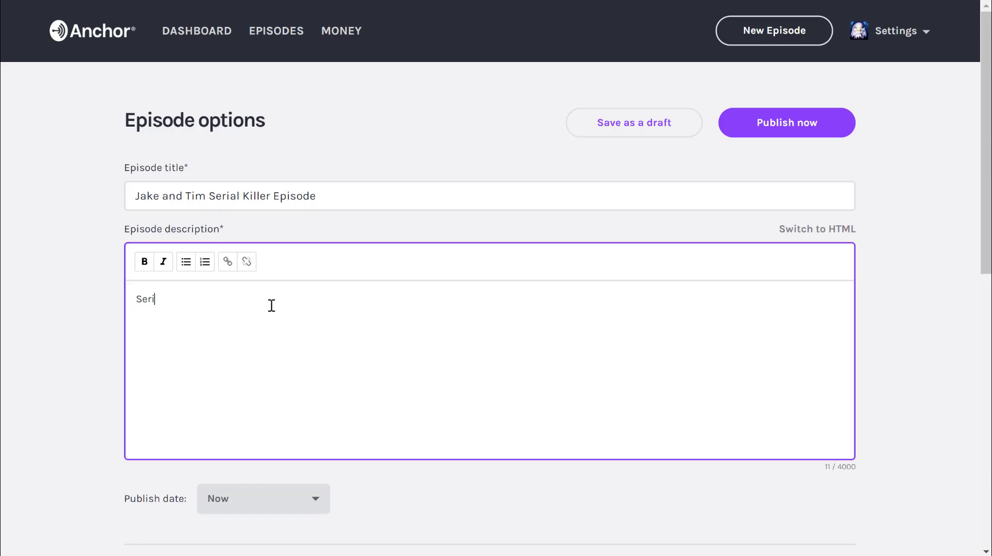
type("al Killer Project for ")
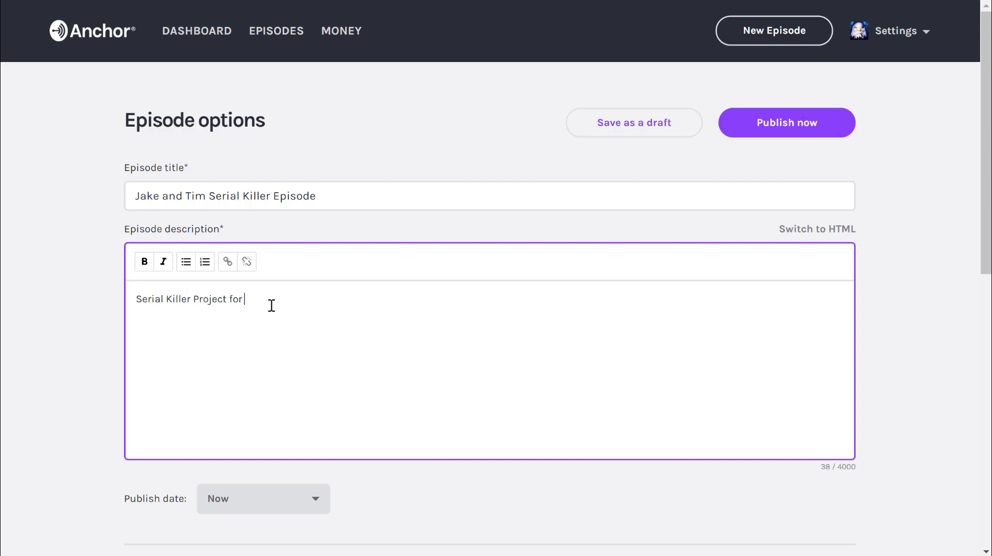
type("Ms. Crimi's class.")
scroll(559, 390, "down", 1)
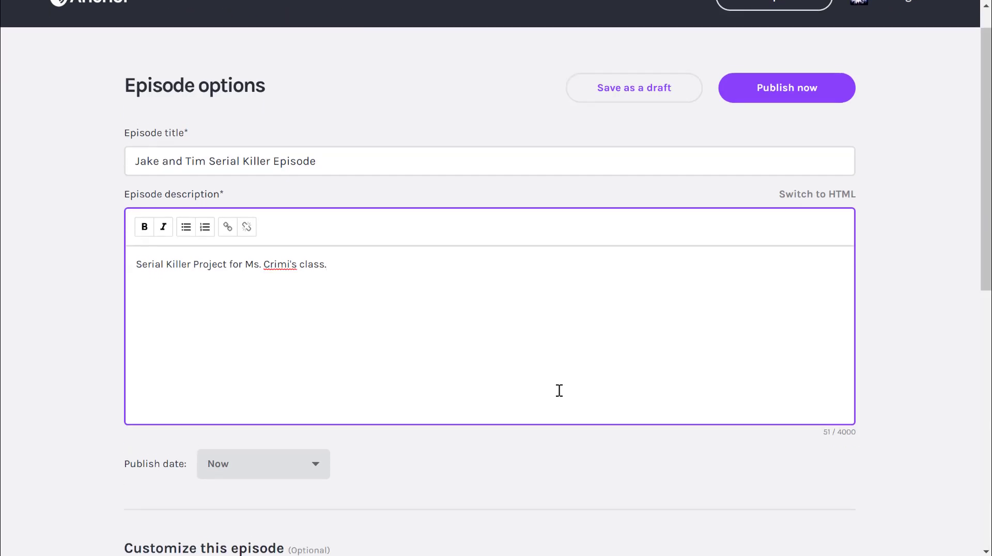
scroll(560, 391, "down", 7)
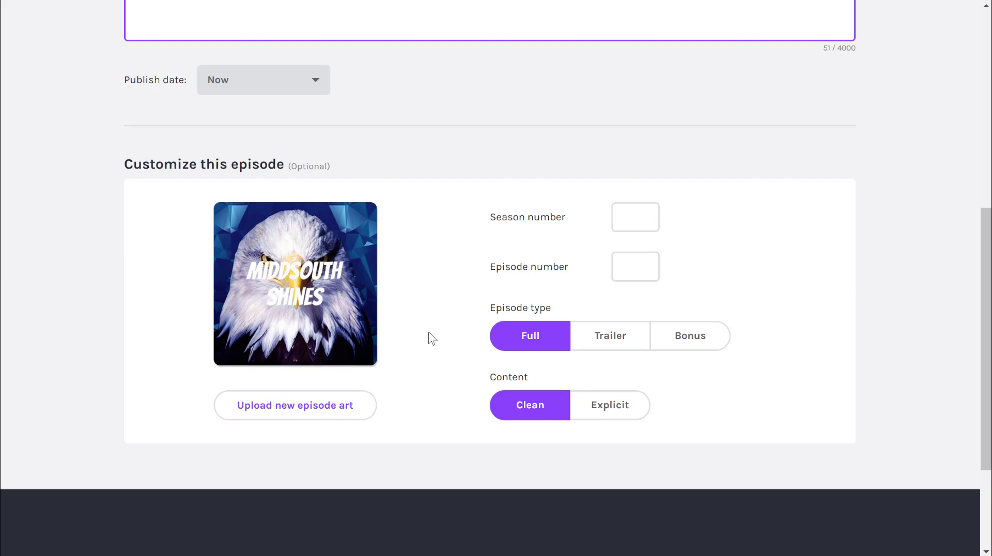
left_click(291, 412)
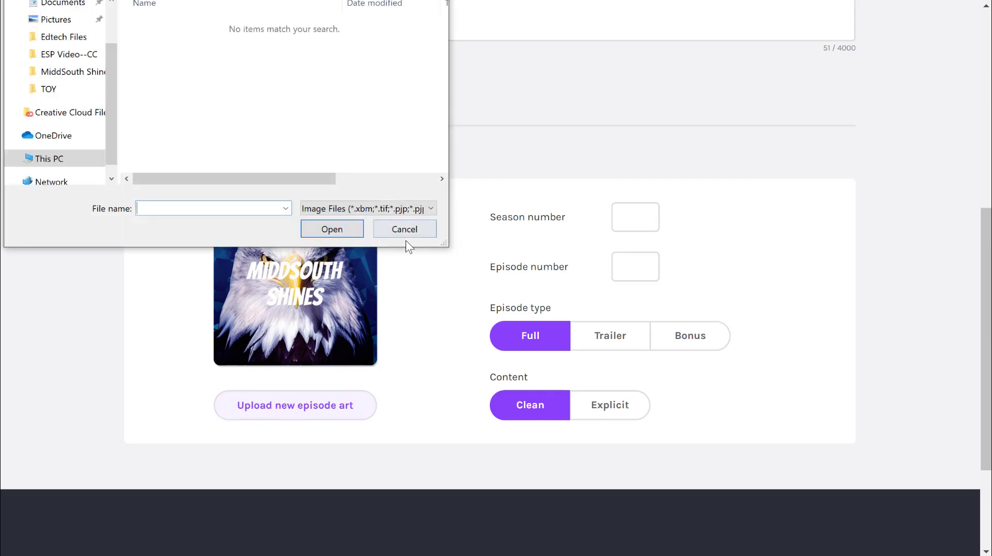
left_click(408, 231)
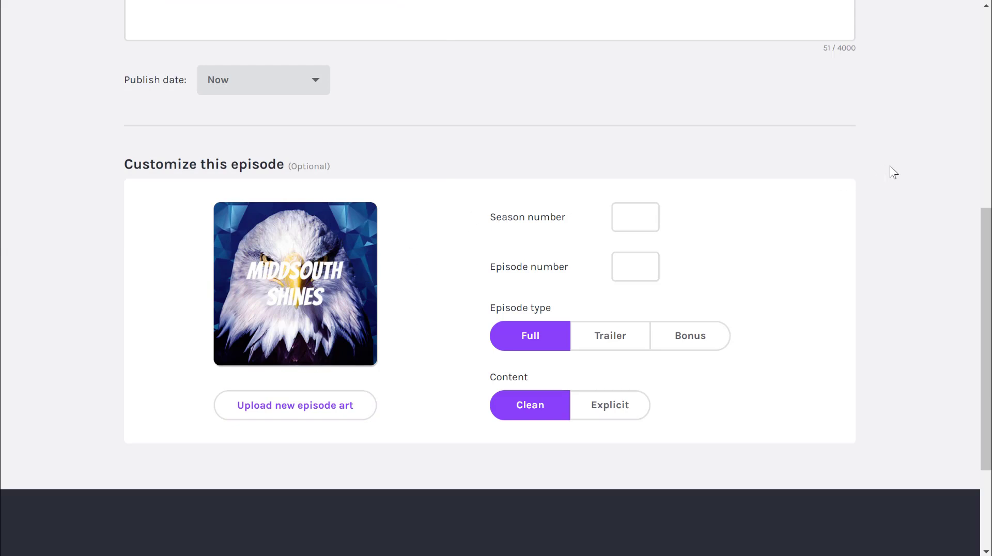
Step: Save the episode as a draft and review its title, description and three segments totalling 03:38
scroll(890, 166, "up", 8)
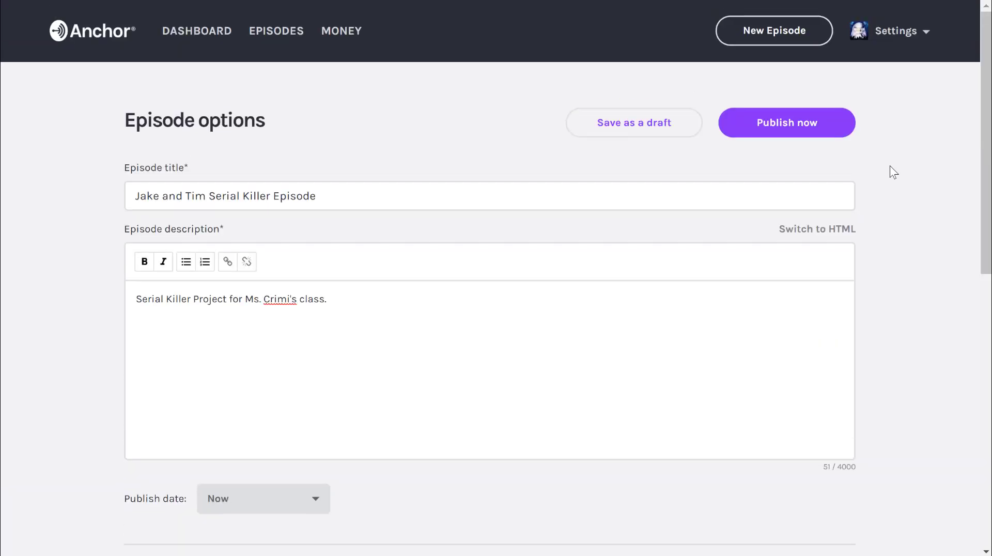
left_click(646, 125)
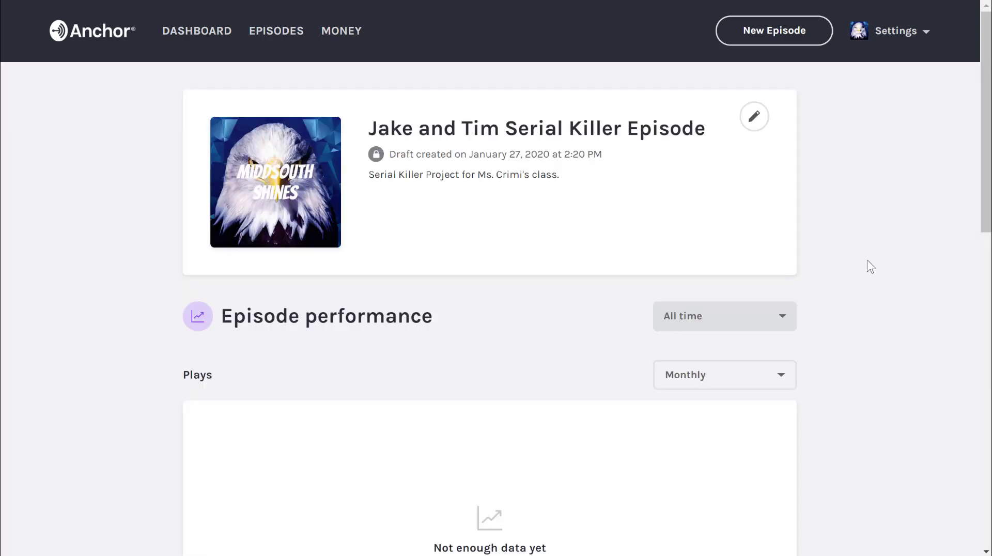
scroll(869, 264, "down", 3)
scroll(871, 267, "down", 4)
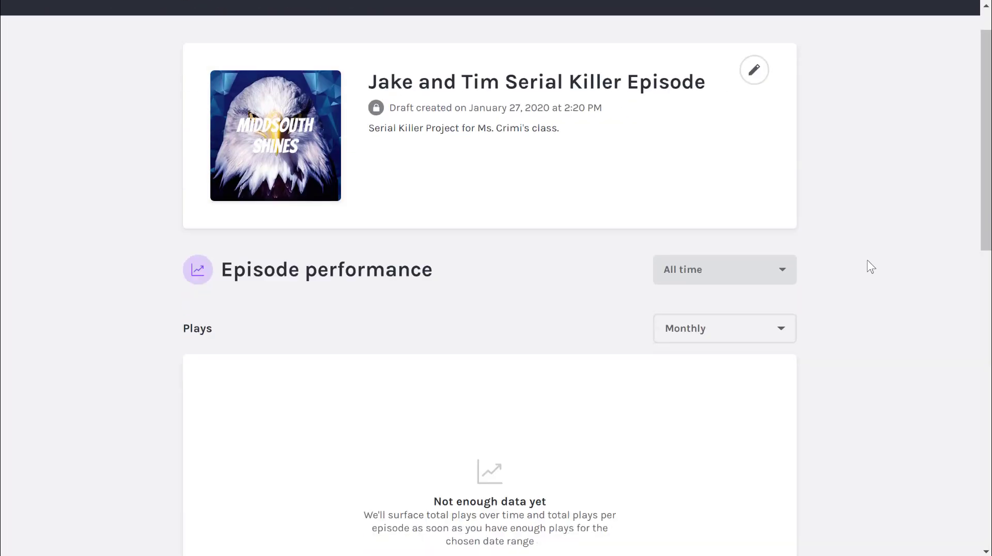
scroll(871, 267, "down", 2)
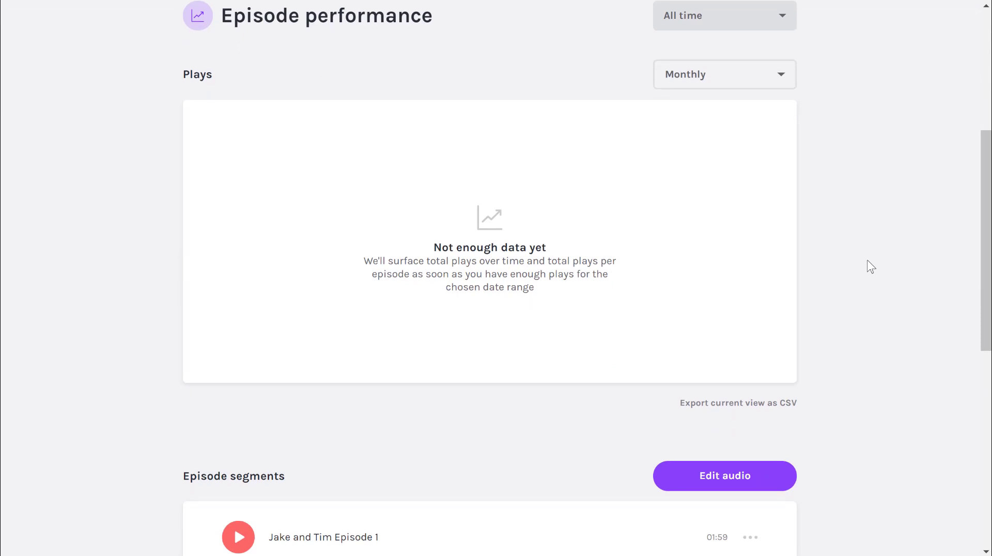
scroll(871, 266, "down", 5)
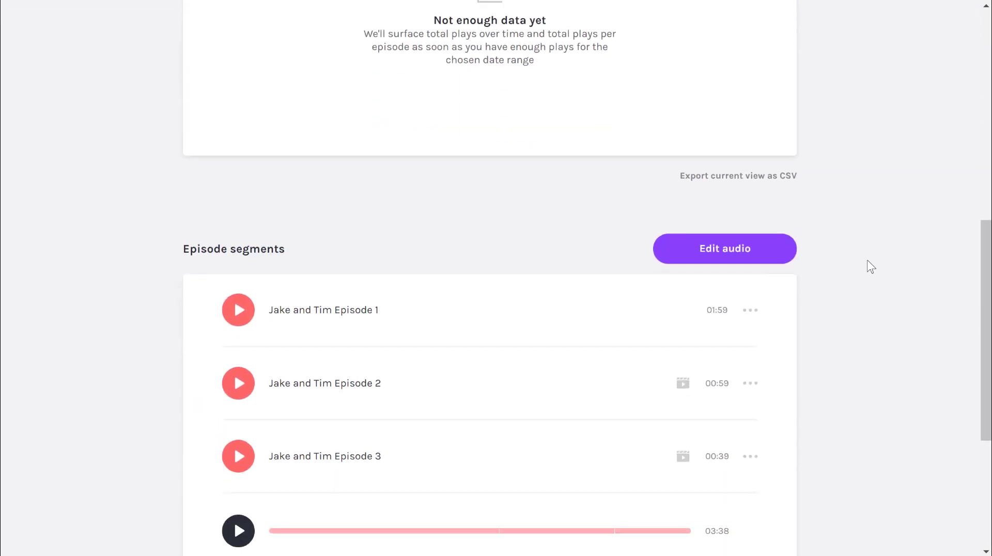
scroll(871, 267, "down", 2)
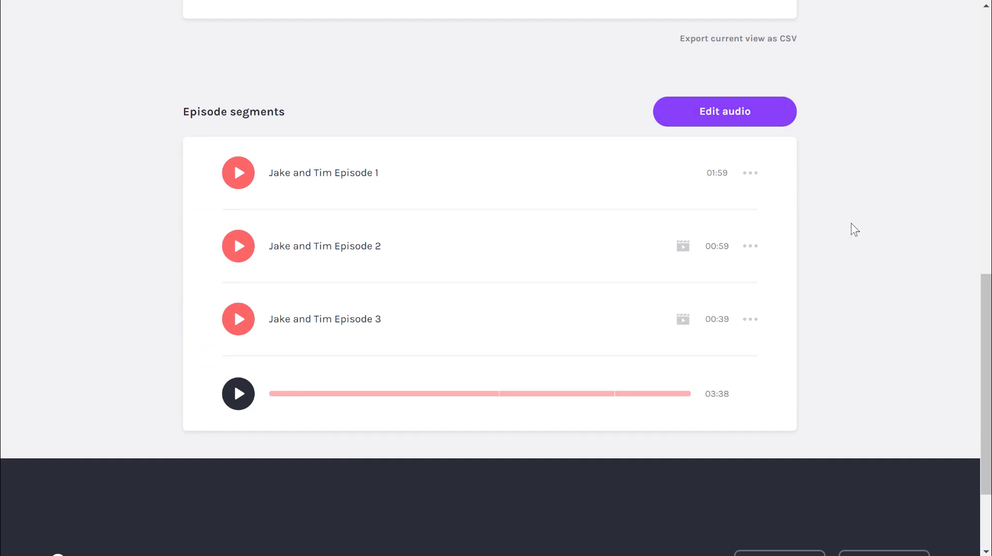
scroll(866, 244, "up", 13)
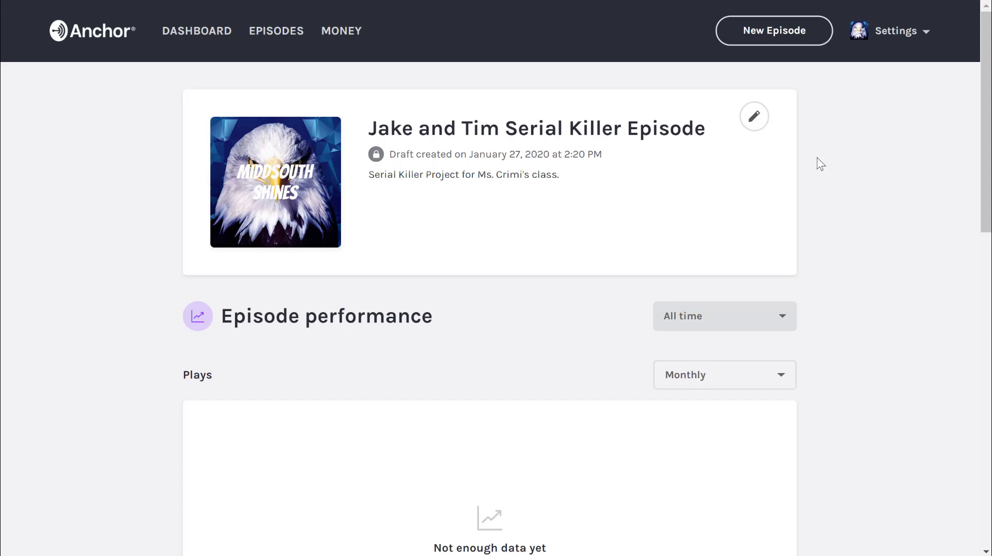
Step: Reopen the episode options and update the saved draft, checking its three Jake and Tim segments
left_click(755, 120)
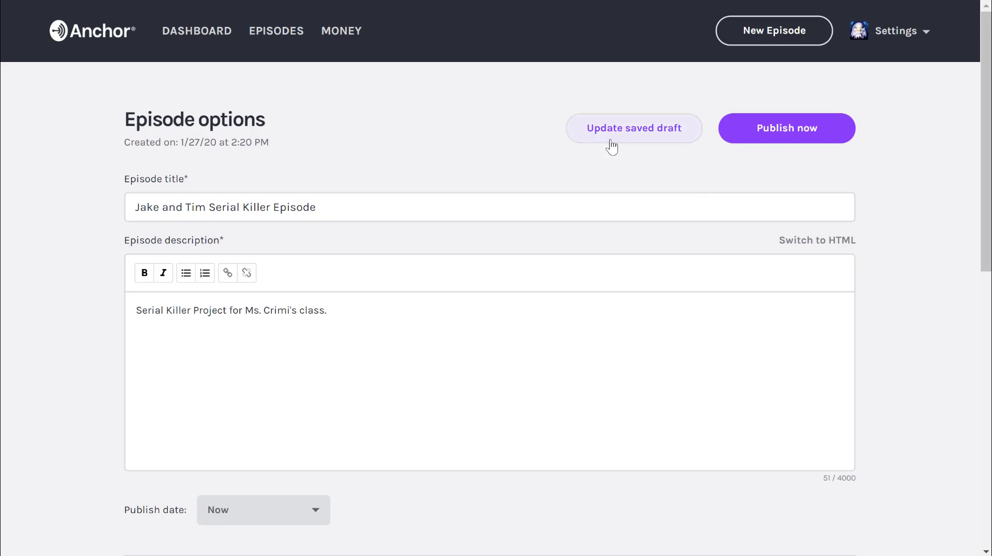
left_click(640, 133)
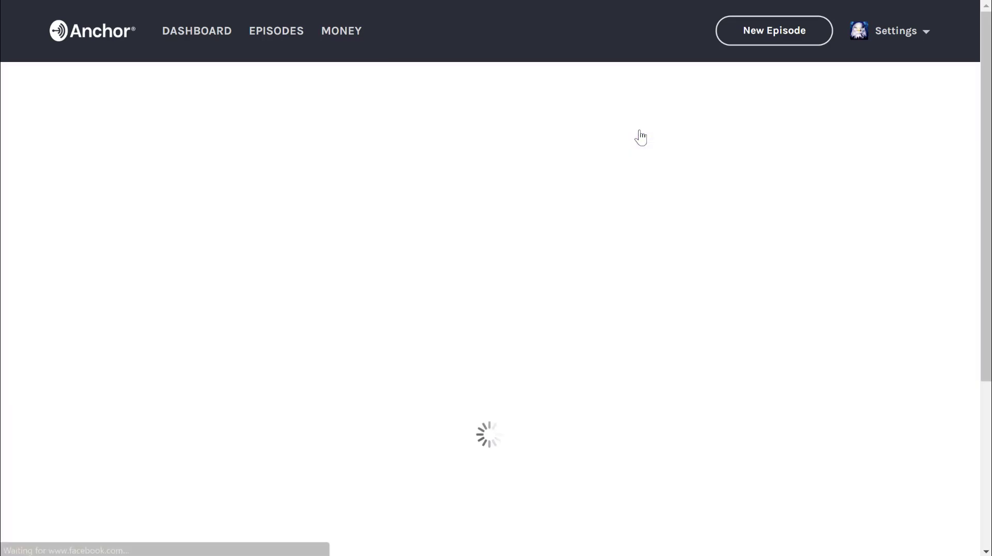
scroll(841, 185, "down", 9)
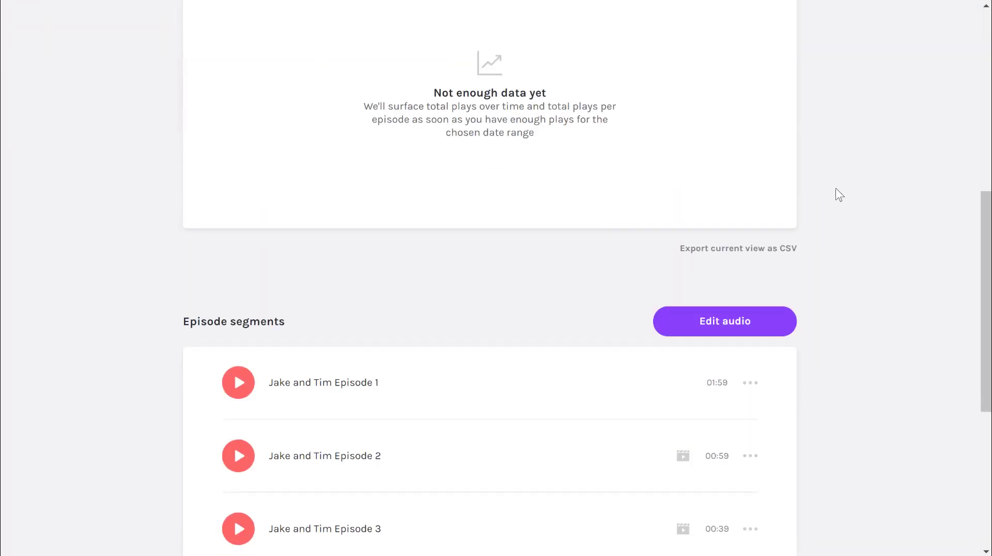
Step: Resave the episode's three-clip audio arrangement and reopen its options form for editing
left_click(722, 335)
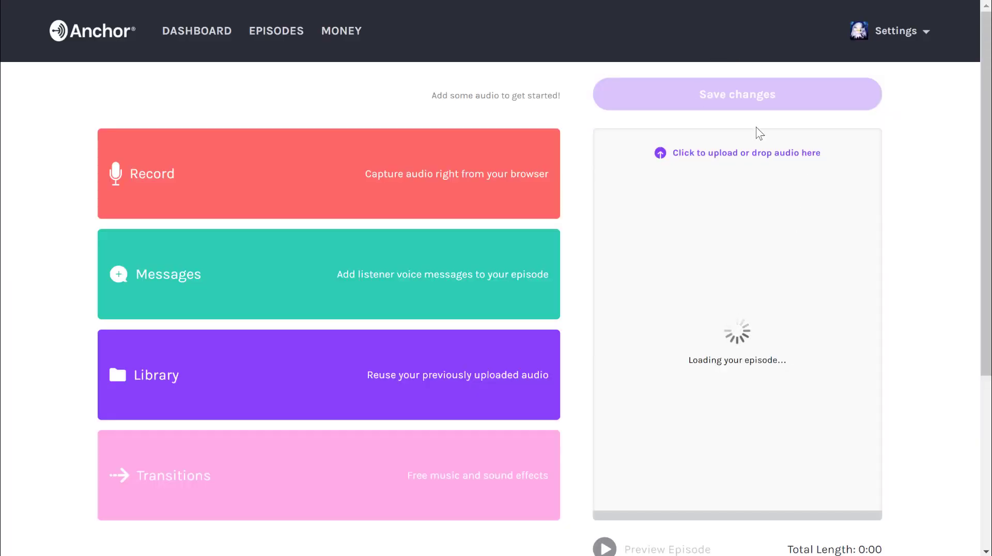
left_click(317, 394)
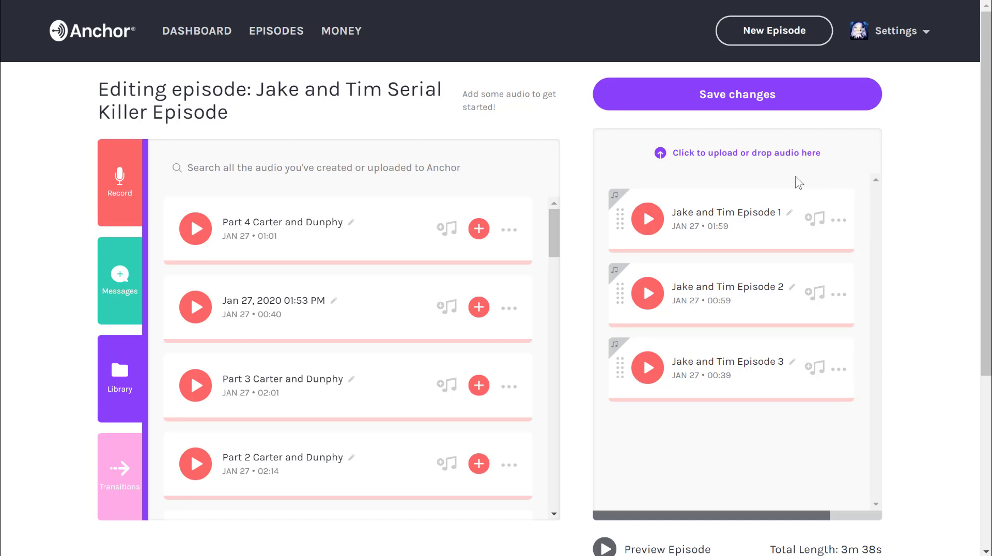
left_click(728, 101)
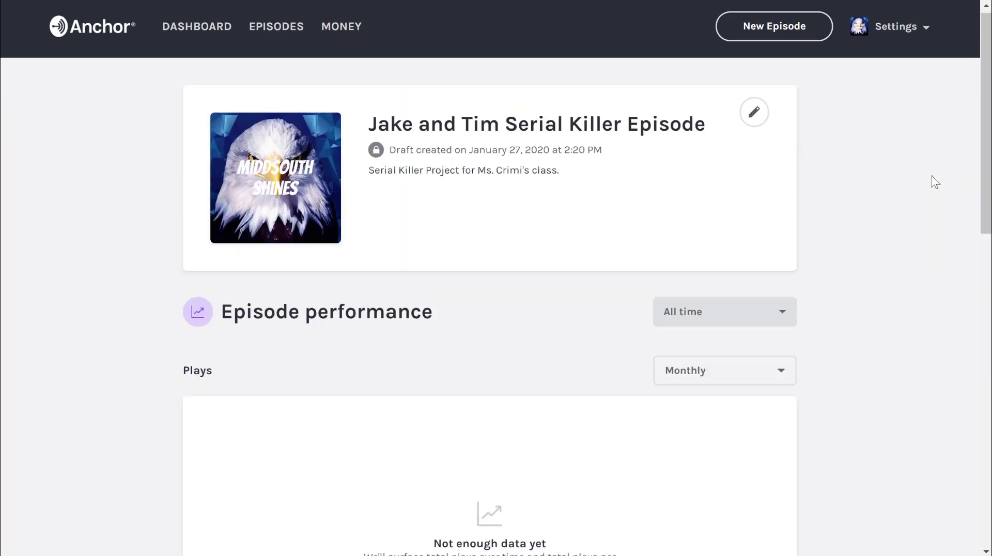
left_click(754, 104)
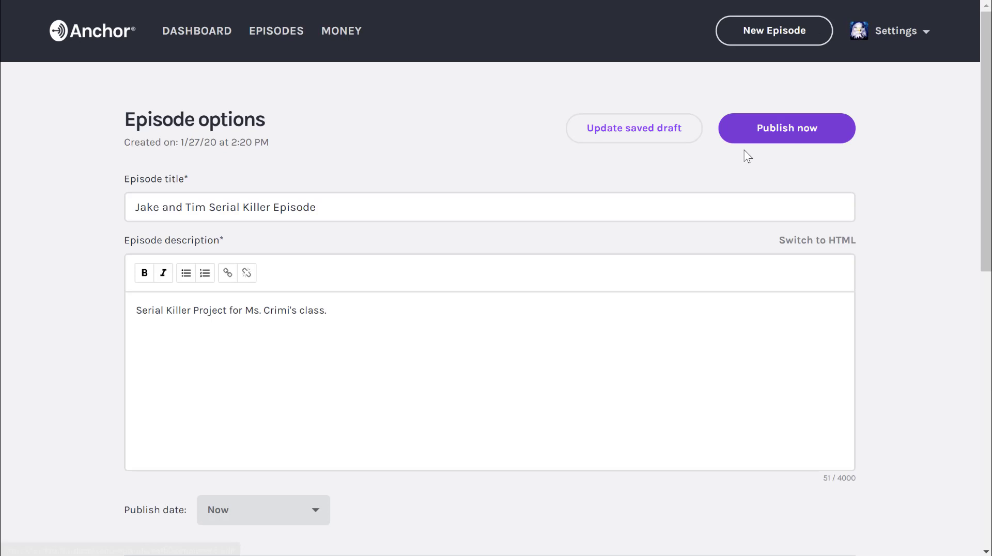